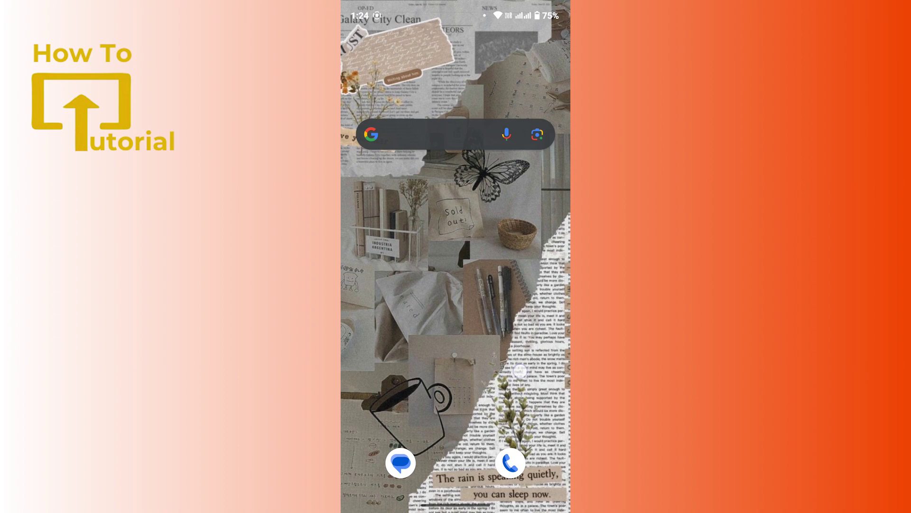
# Launch YouTube from the app drawer so its Home feed appears.
pyautogui.moveTo(456, 427); pyautogui.dragTo(456, 179)
pyautogui.scroll(-5, 456, 286)
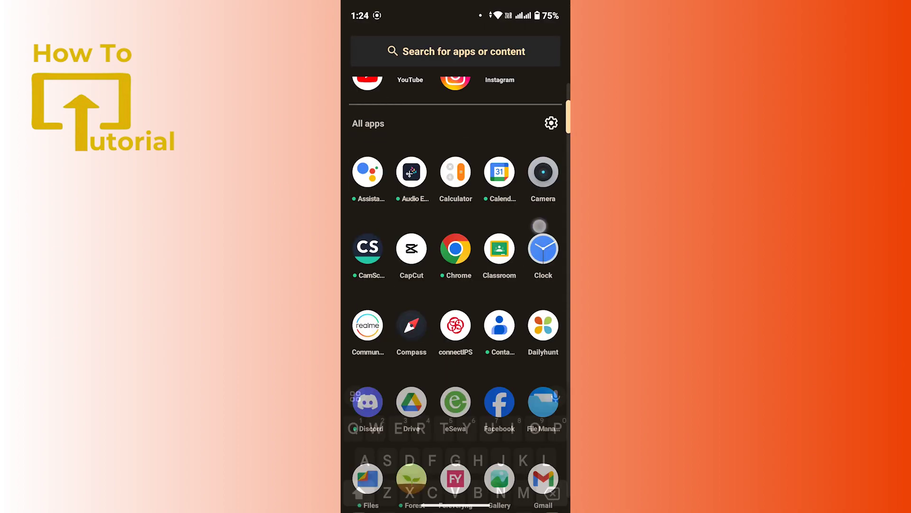
pyautogui.scroll(-5, 456, 284)
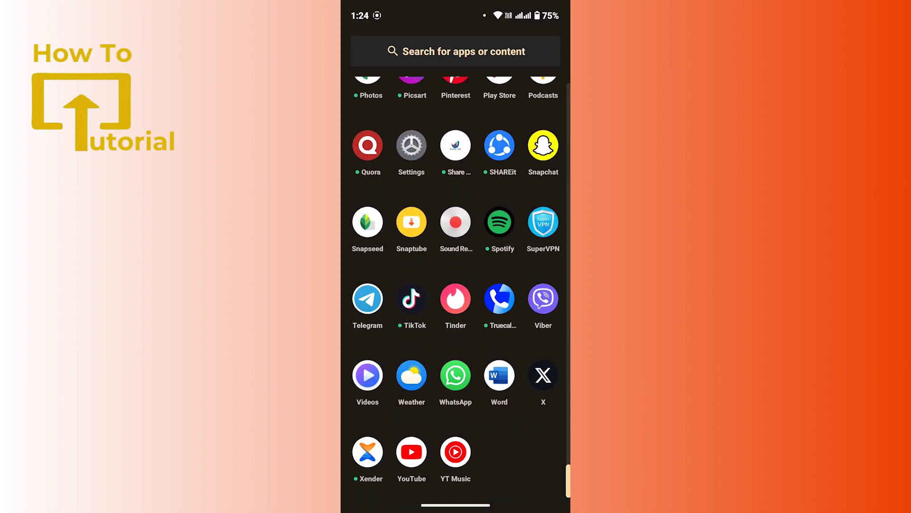
pyautogui.click(411, 449)
pyautogui.scroll(-1, 456, 271)
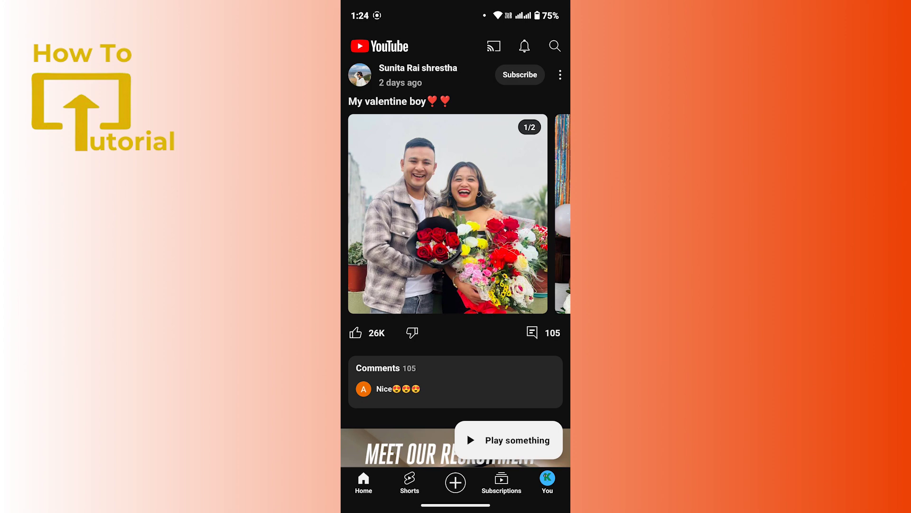
# Check the You tab's History, Playlists and Watch later, then go to the home screen.
pyautogui.click(548, 482)
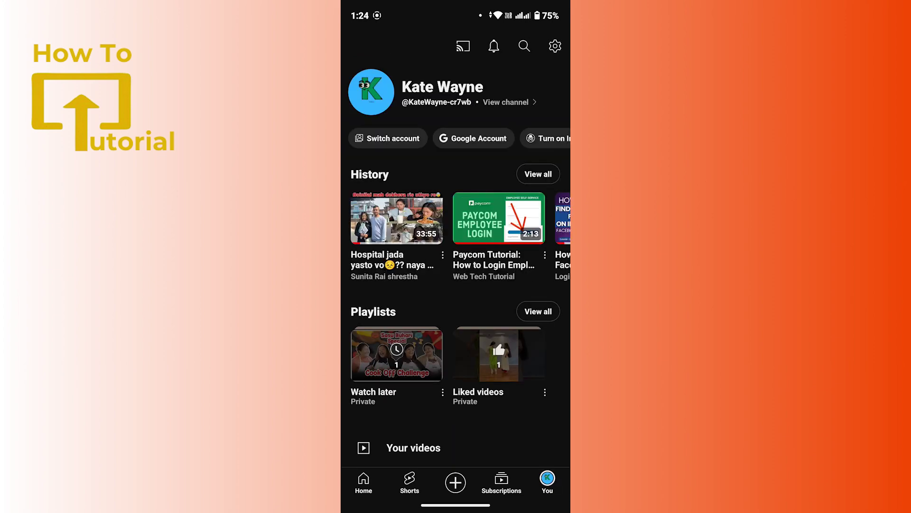
pyautogui.scroll(-3, 543, 348)
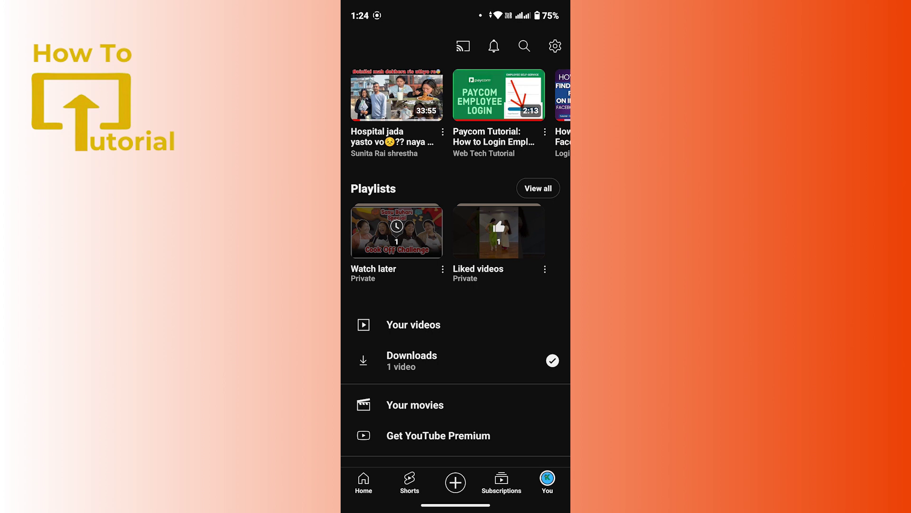
pyautogui.moveTo(456, 504); pyautogui.dragTo(456, 320)
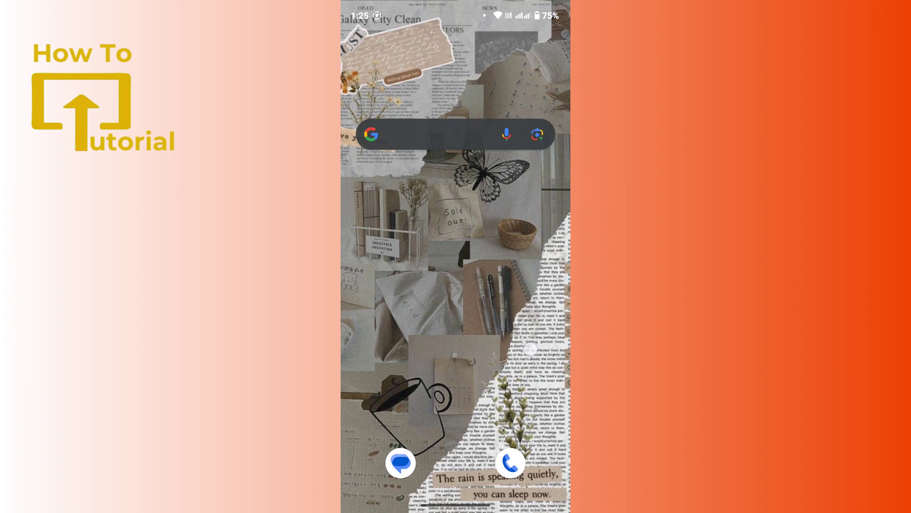
# Confirm YouTube is installed via a Play Store search, then return home and reopen the app drawer.
pyautogui.moveTo(531, 349); pyautogui.dragTo(530, 178)
pyautogui.write('Play')
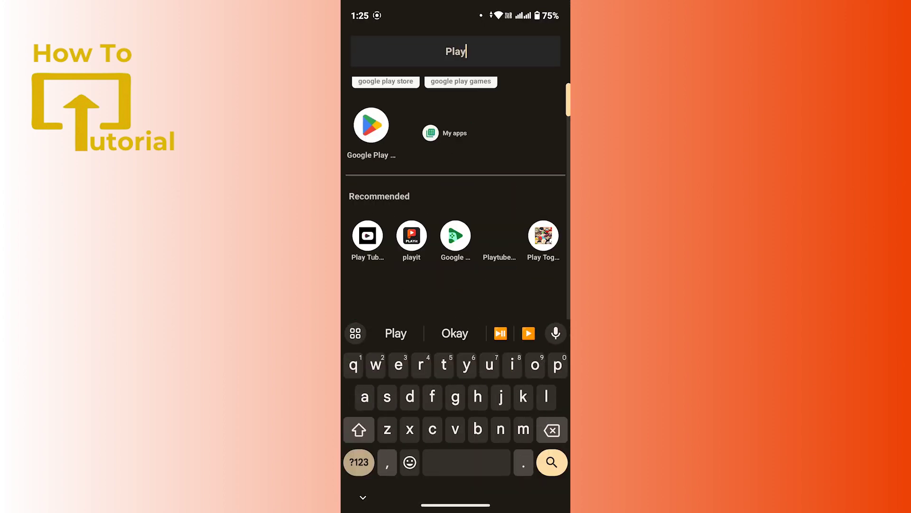
pyautogui.click(372, 126)
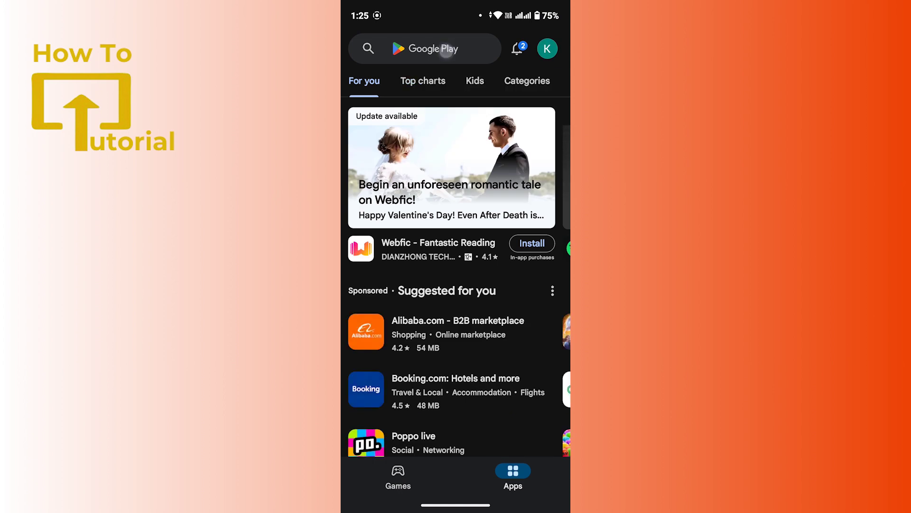
pyautogui.click(427, 49)
pyautogui.write('hou')
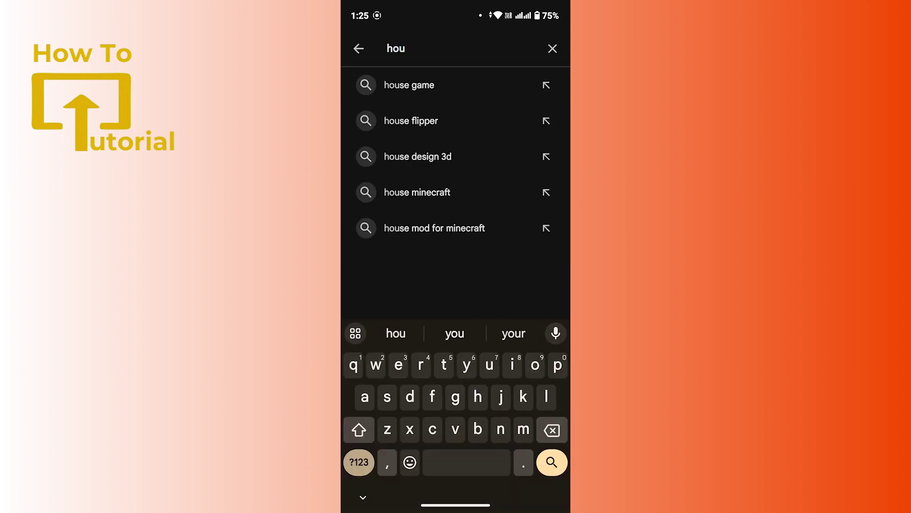
pyautogui.press('BackSpace')
pyautogui.press('BackSpace')
pyautogui.press('BackSpace')
pyautogui.write('youtube')
pyautogui.click(551, 461)
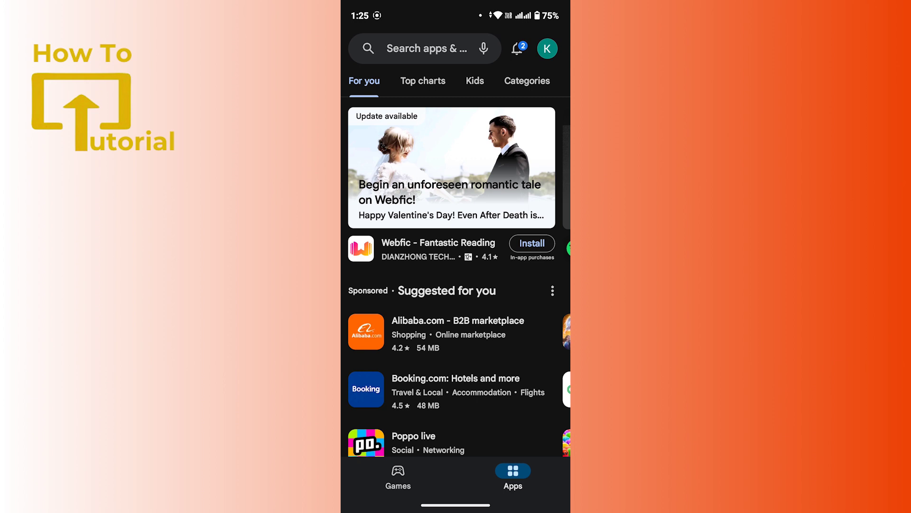
pyautogui.moveTo(457, 505); pyautogui.dragTo(456, 320)
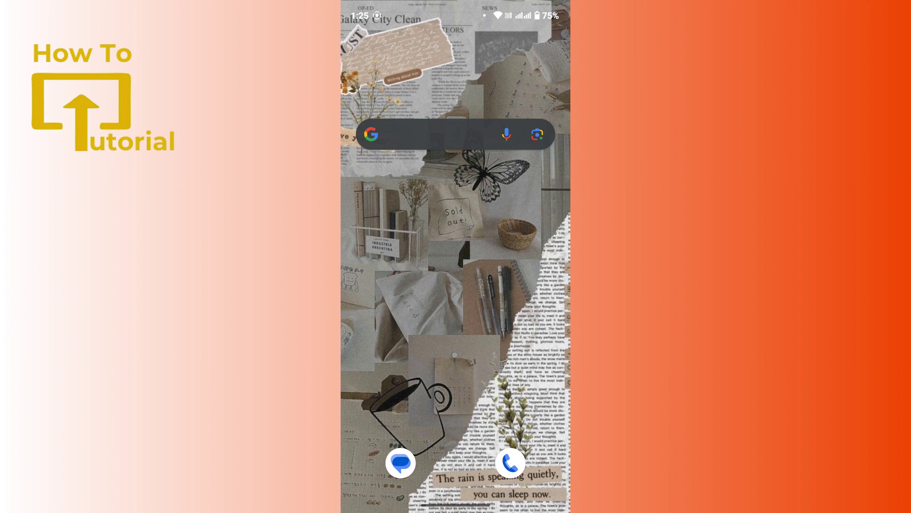
pyautogui.moveTo(456, 399); pyautogui.dragTo(456, 178)
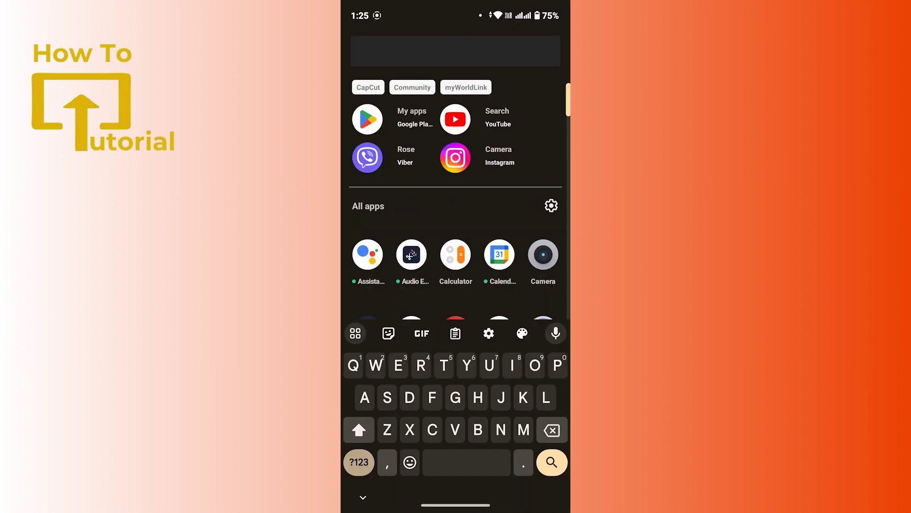
pyautogui.write('set')
# Open Settings and go through Apps > See all 108 apps to YouTube's App info.
pyautogui.click(371, 127)
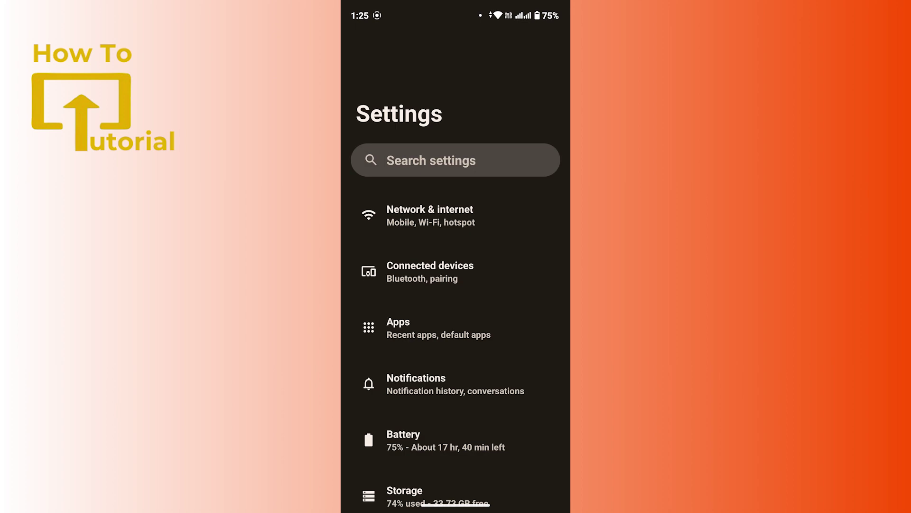
pyautogui.click(476, 338)
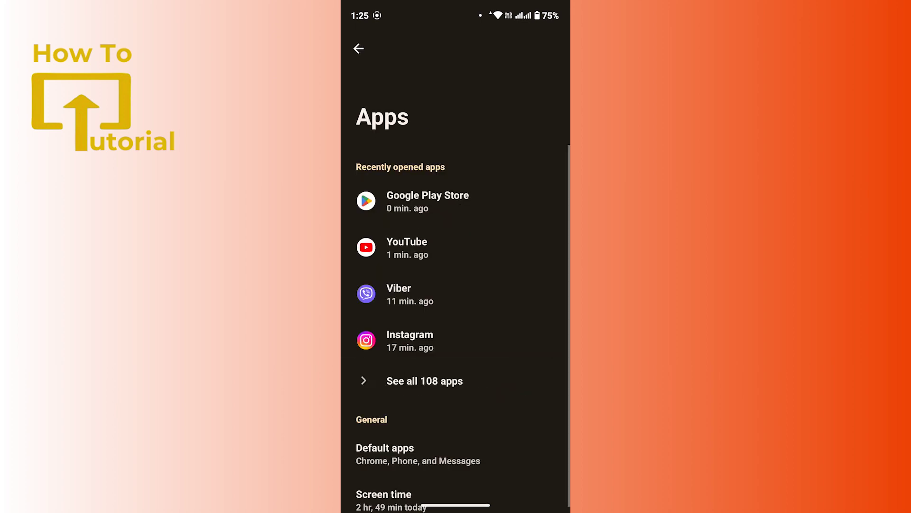
pyautogui.click(445, 383)
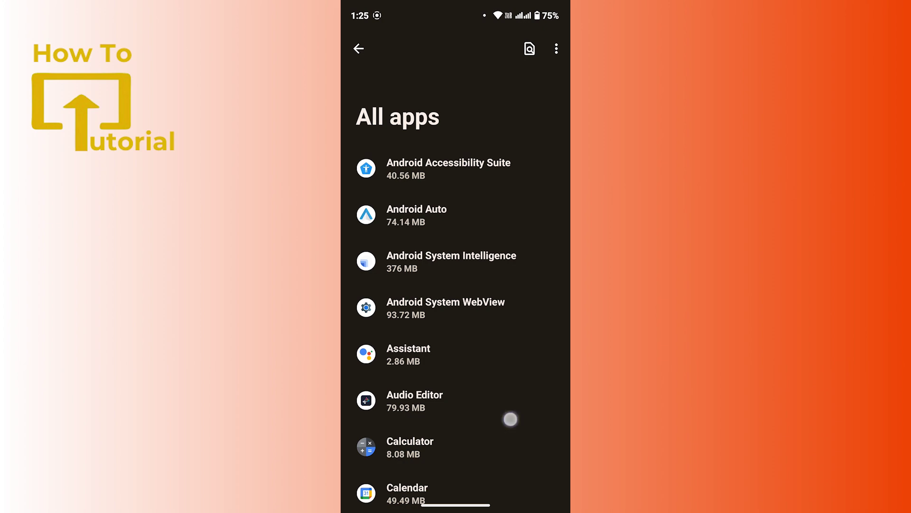
pyautogui.scroll(-5, 508, 417)
pyautogui.scroll(-5, 517, 362)
pyautogui.scroll(-5, 519, 344)
pyautogui.scroll(-15, 494, 390)
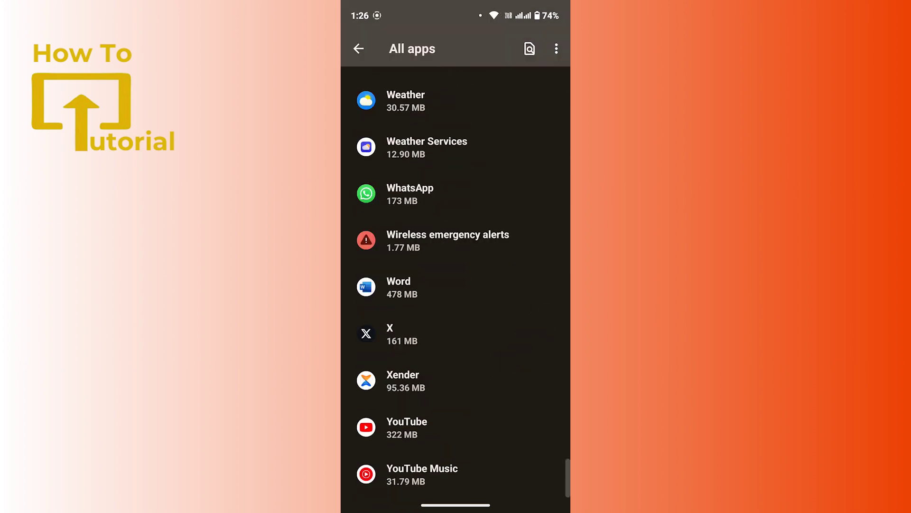
pyautogui.click(441, 433)
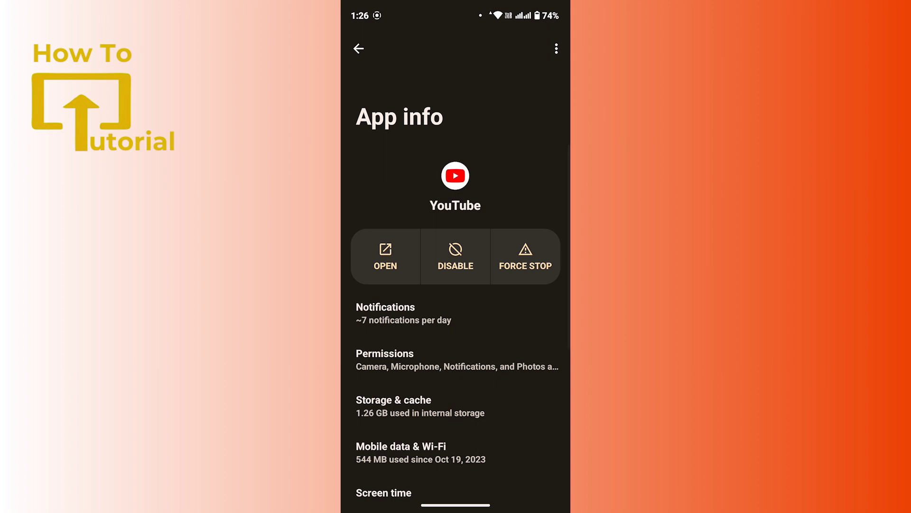
# Clear YouTube's cache to 0 B under Storage & cache, then return home.
pyautogui.click(463, 416)
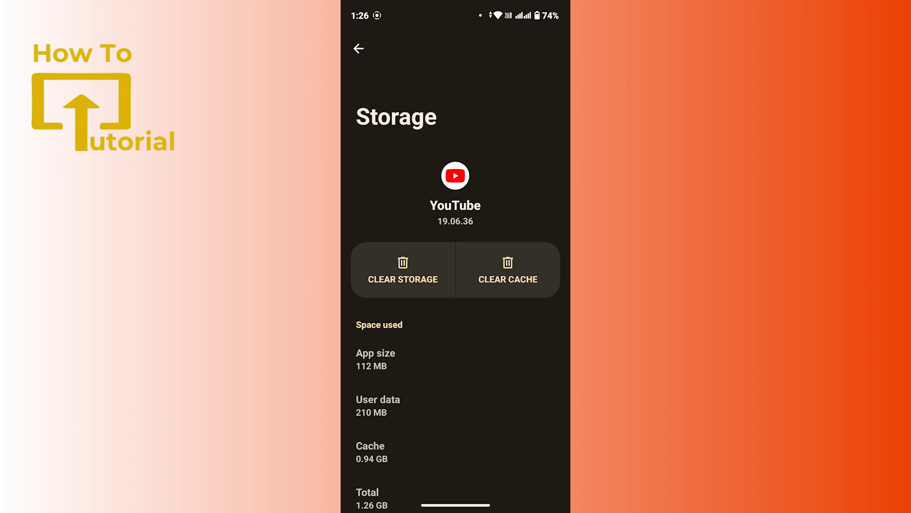
pyautogui.click(525, 279)
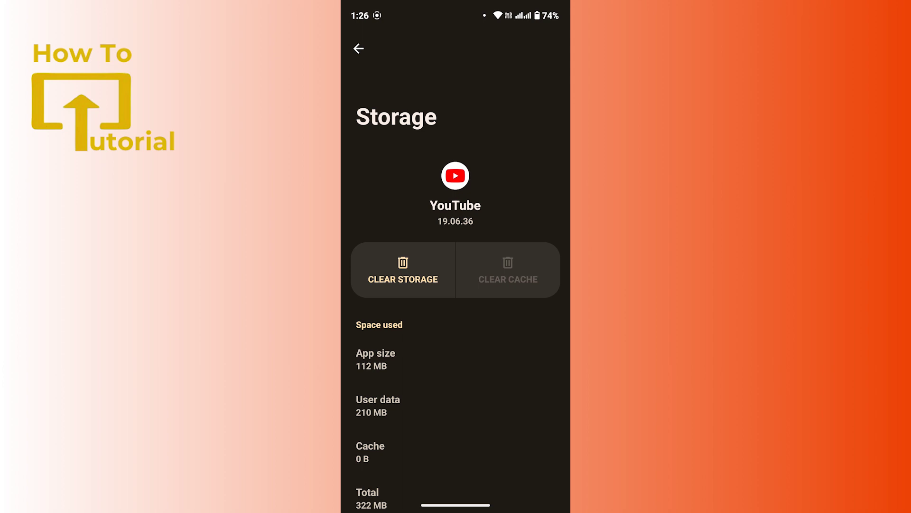
pyautogui.moveTo(563, 315); pyautogui.dragTo(500, 337)
pyautogui.moveTo(456, 503); pyautogui.dragTo(401, 445)
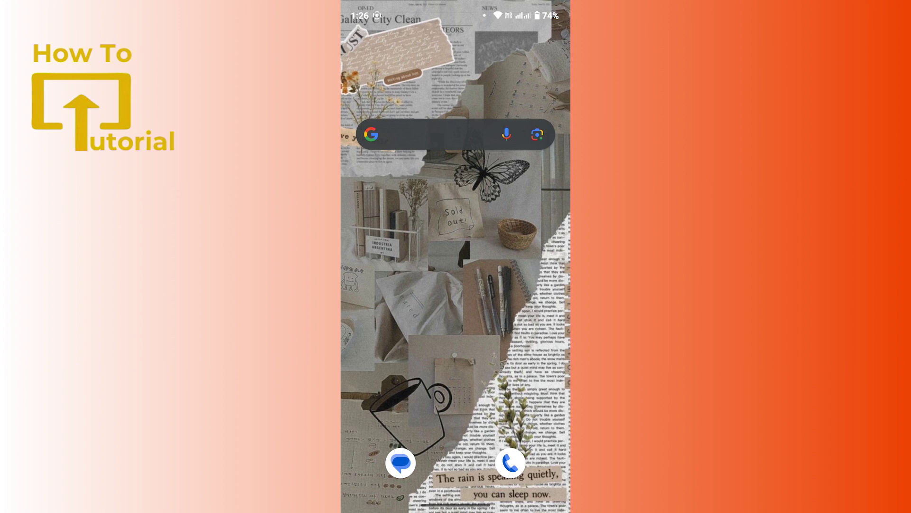
# Open the app drawer to relaunch YouTube.
pyautogui.moveTo(456, 427); pyautogui.dragTo(456, 178)
pyautogui.scroll(-1, 456, 286)
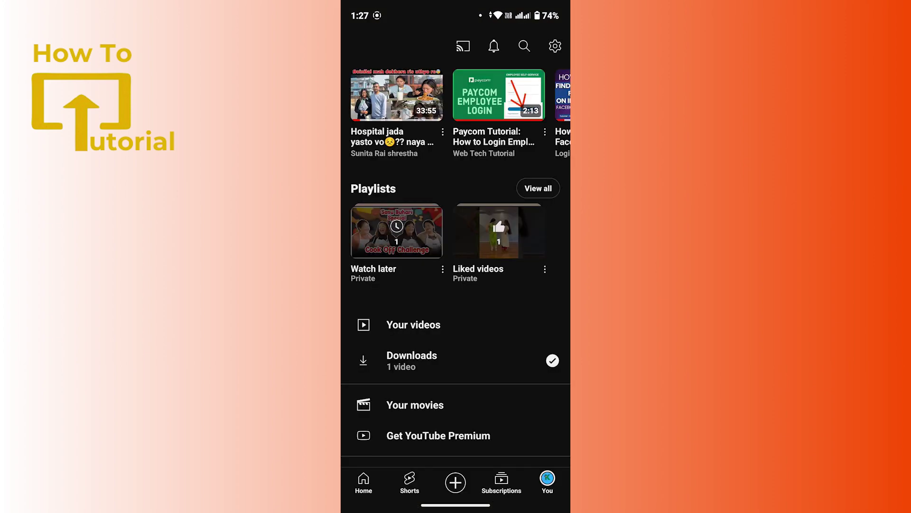
pyautogui.scroll(2, 456, 285)
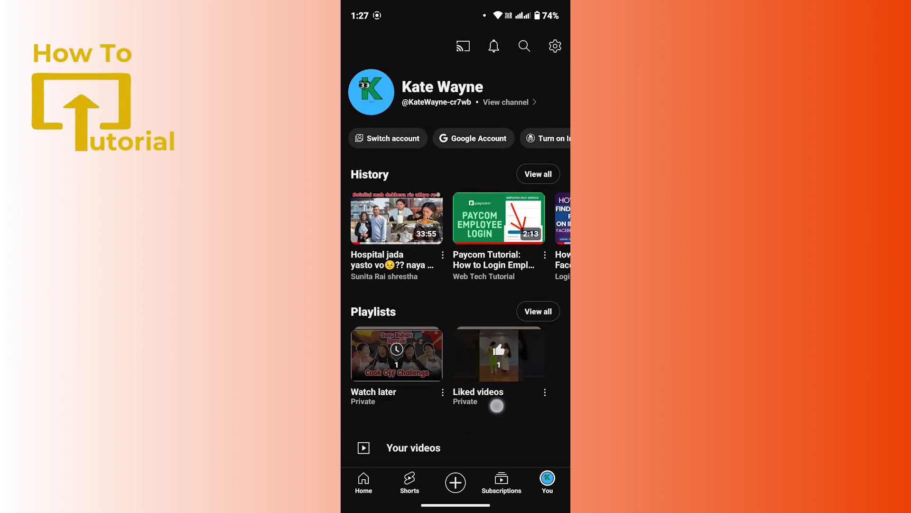
pyautogui.scroll(-3, 495, 405)
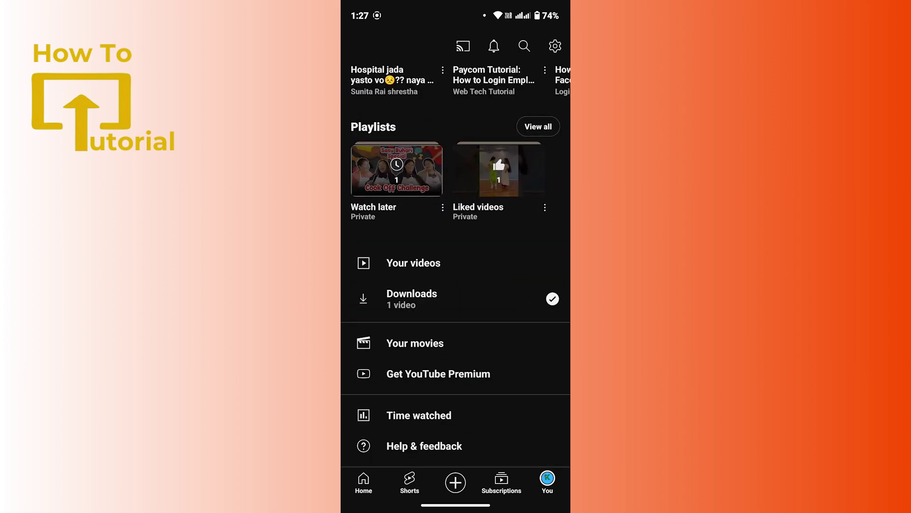